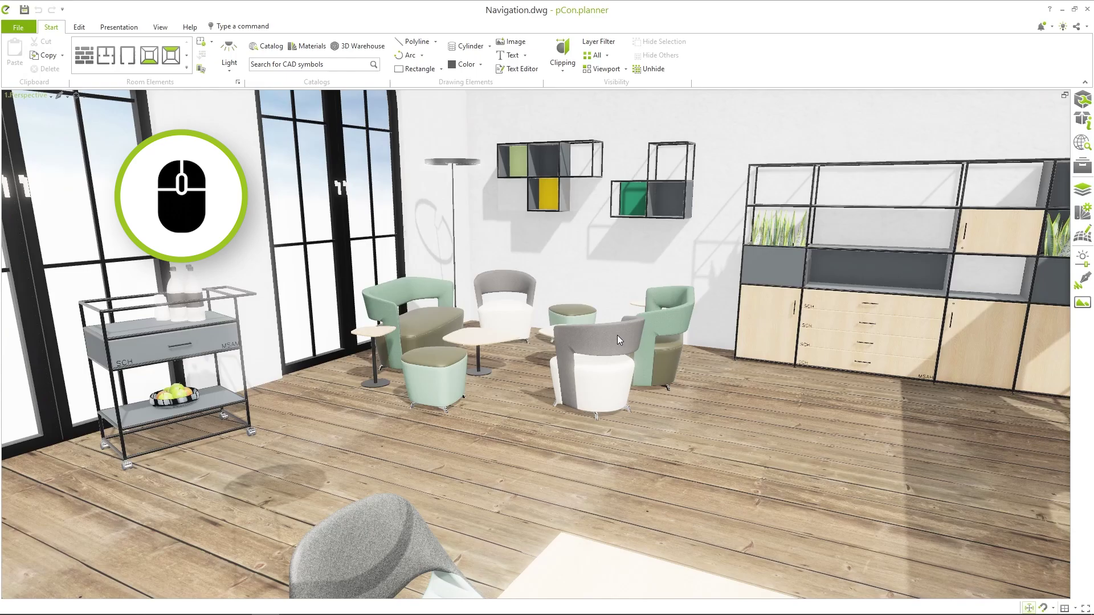
- Pan the perspective view down and left until the green sofas and armchairs sit mid-room
middle_click_drag(617, 335, 617, 336)
middle_click_drag(617, 336, 550, 366)
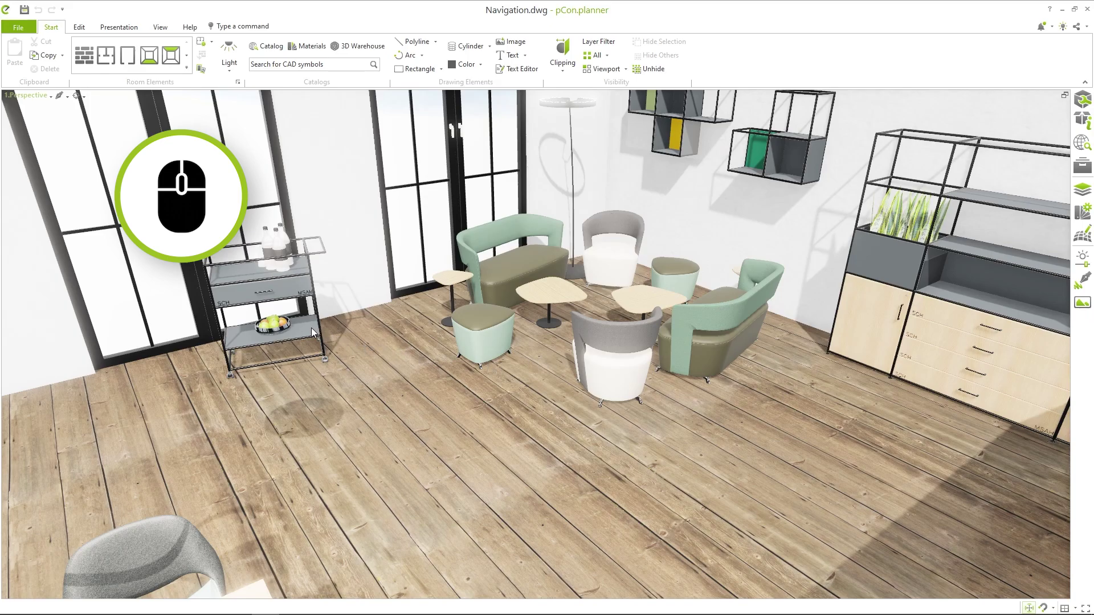
- Zoom in and out, then push through the wall to the long conference table
scroll(271, 321, "up", 3)
scroll(271, 320, "up", 2)
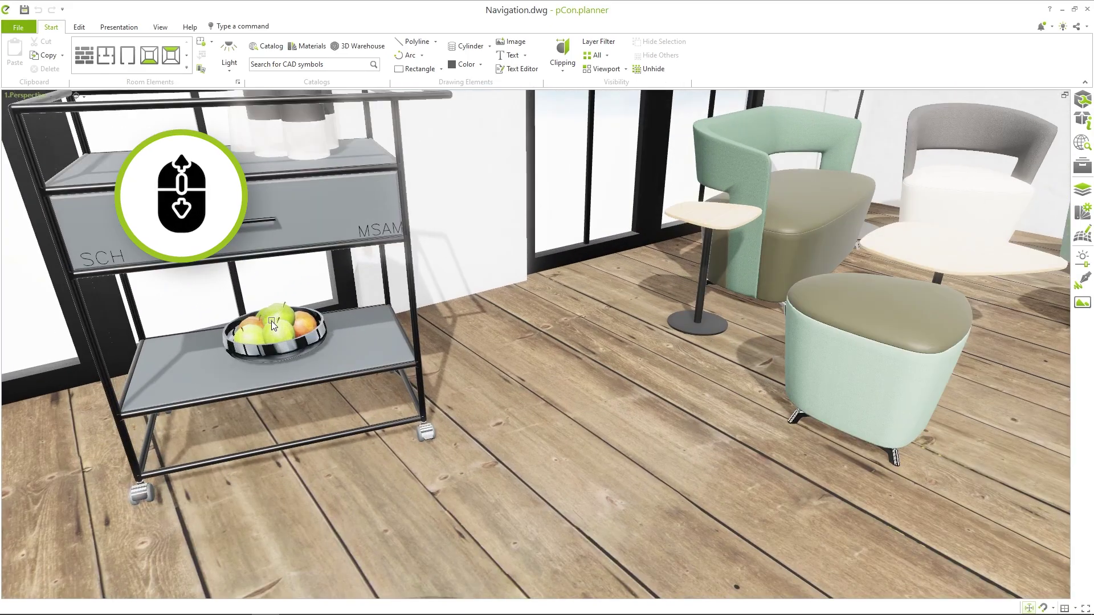
scroll(271, 320, "down", 5)
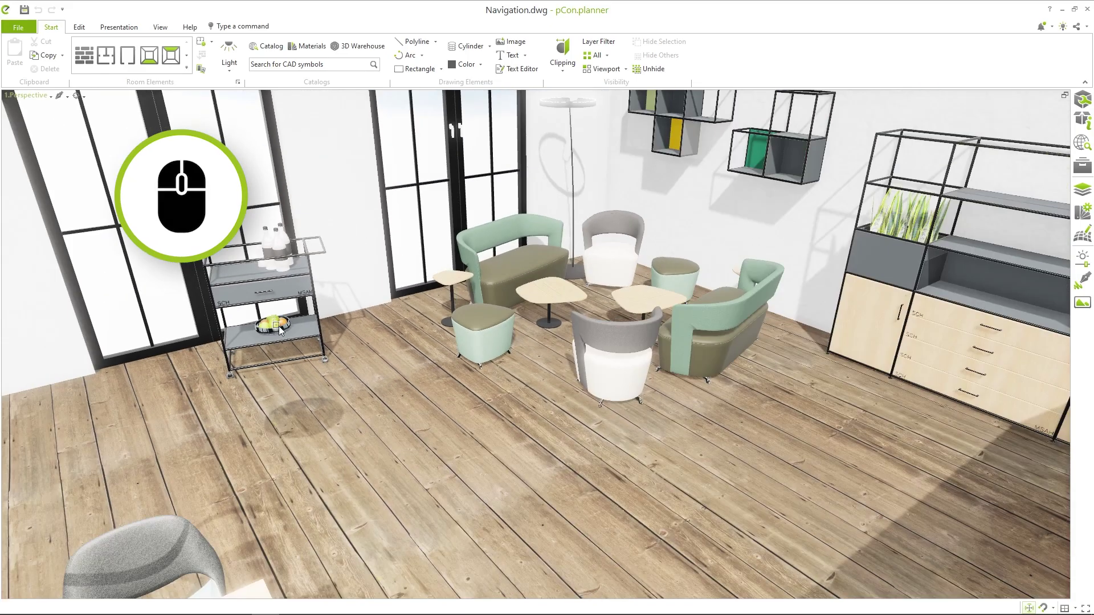
scroll(636, 299, "up", 5)
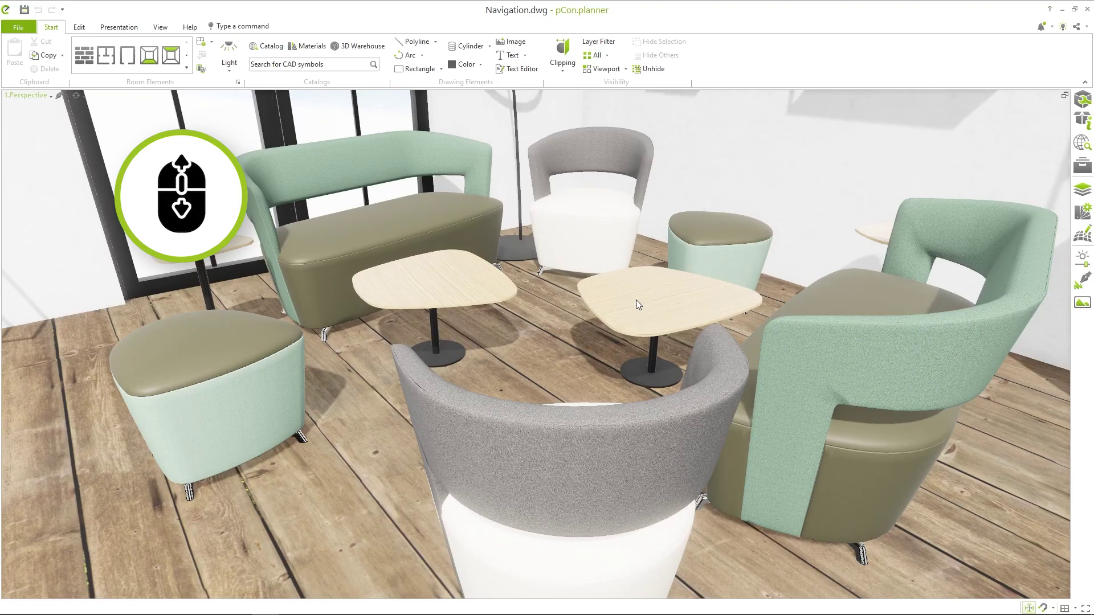
scroll(636, 300, "down", 6)
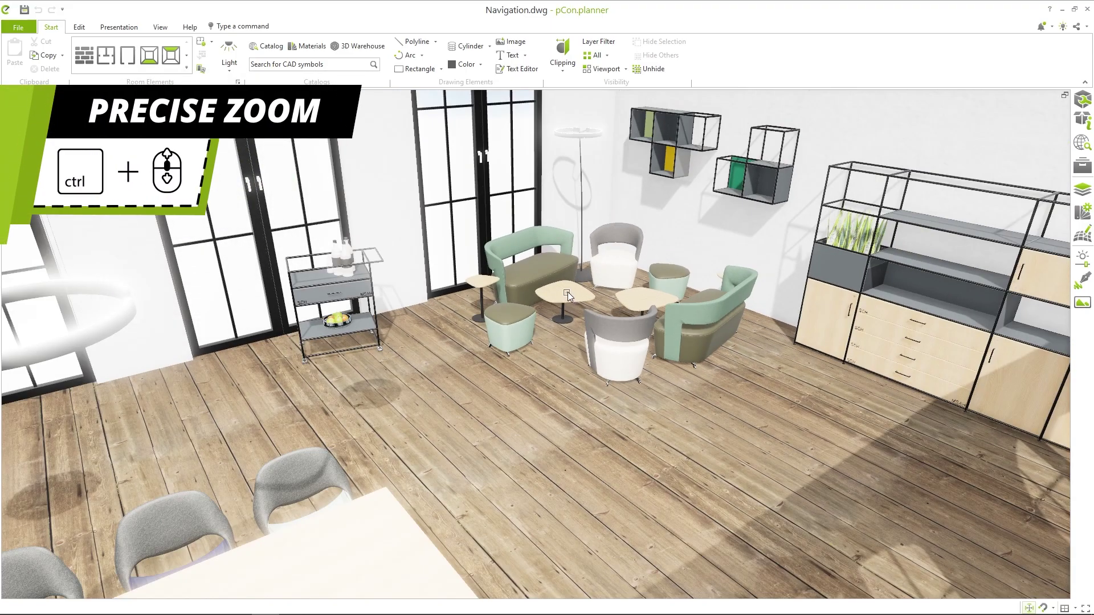
scroll(567, 293, "up", 5, "ctrl")
scroll(568, 293, "up", 5, "ctrl")
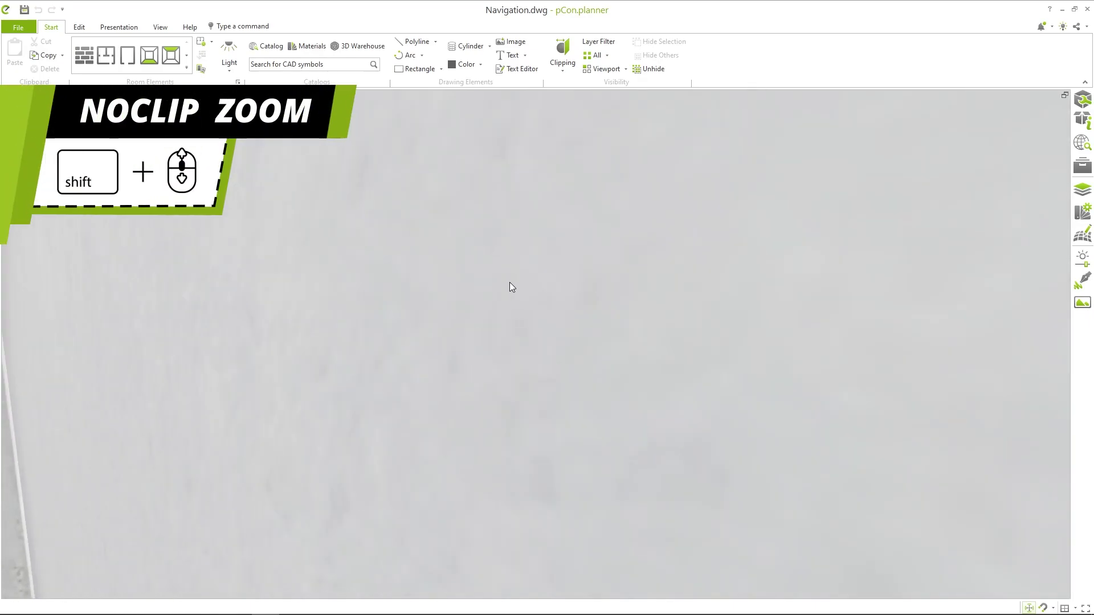
scroll(509, 282, "up", 3, "shift")
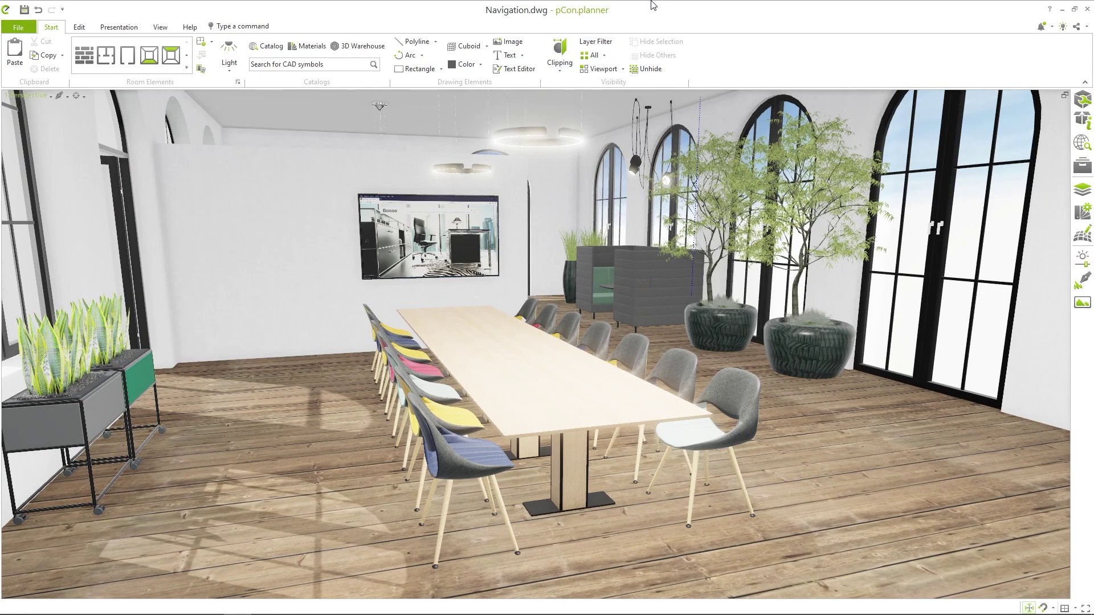
key("w")
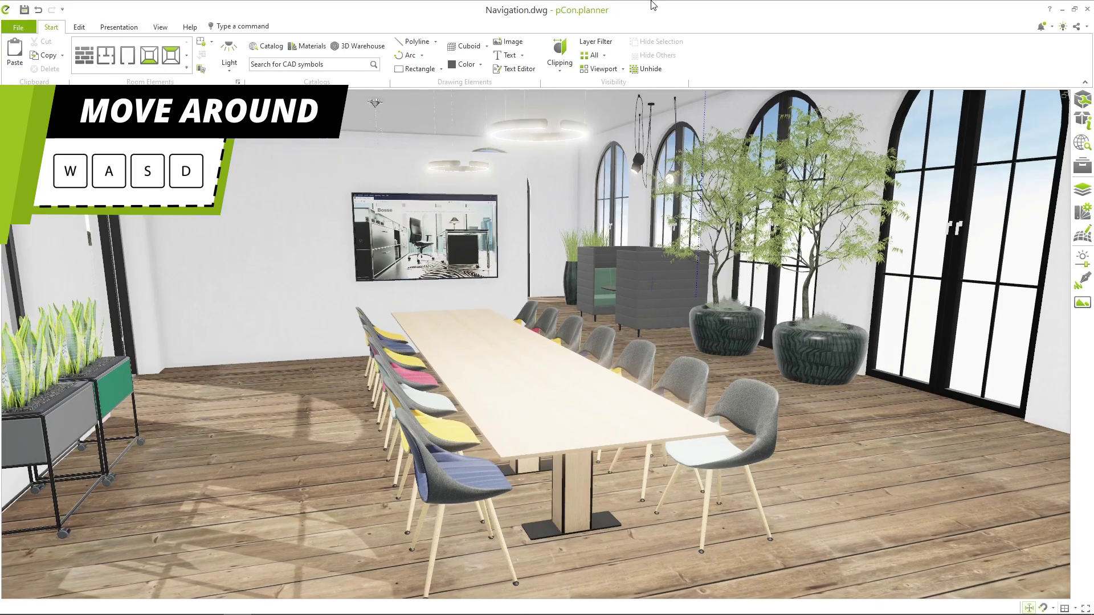
key("w")
key("w")
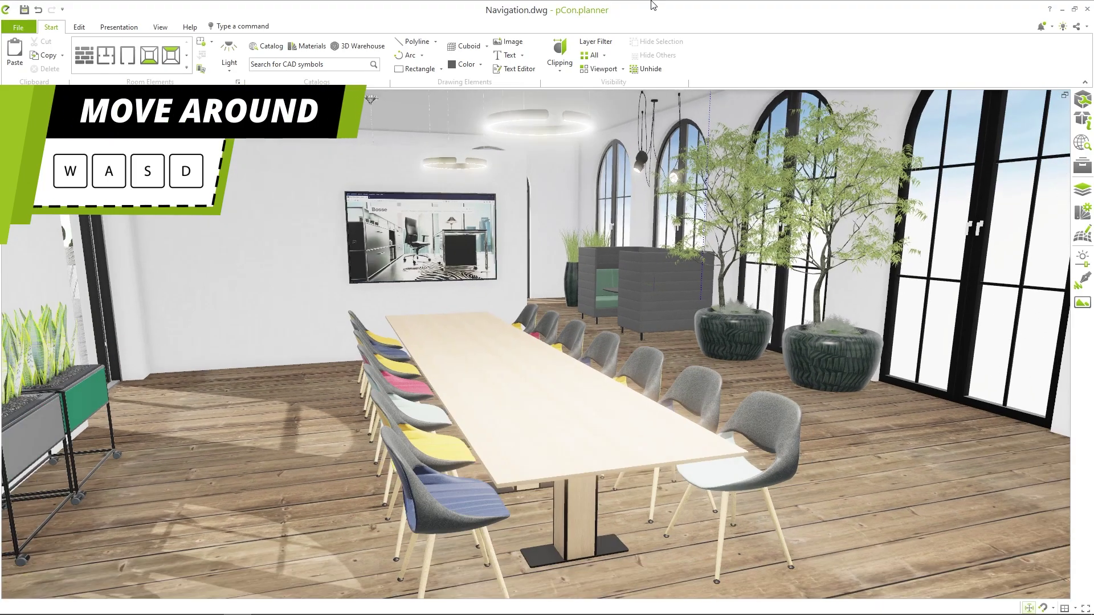
key("s")
key("Right")
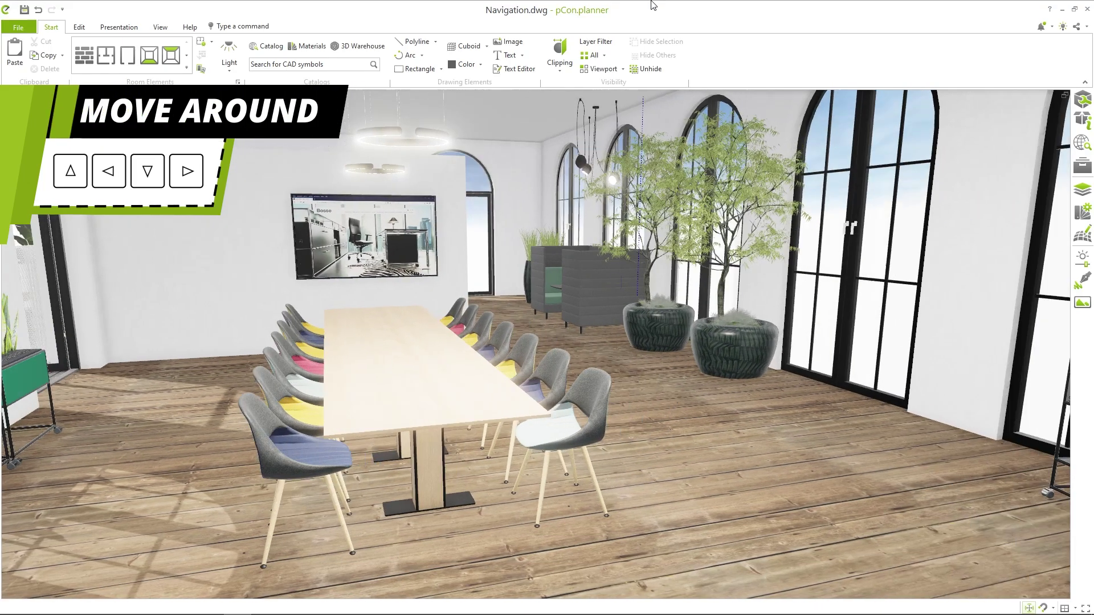
key("Right")
key("Left")
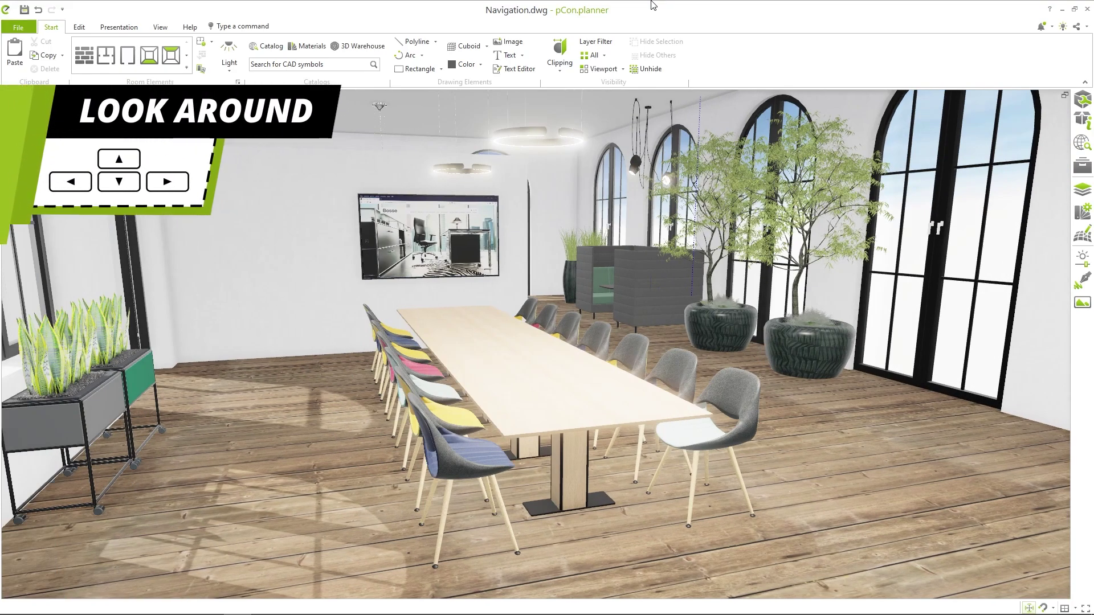
key("Up")
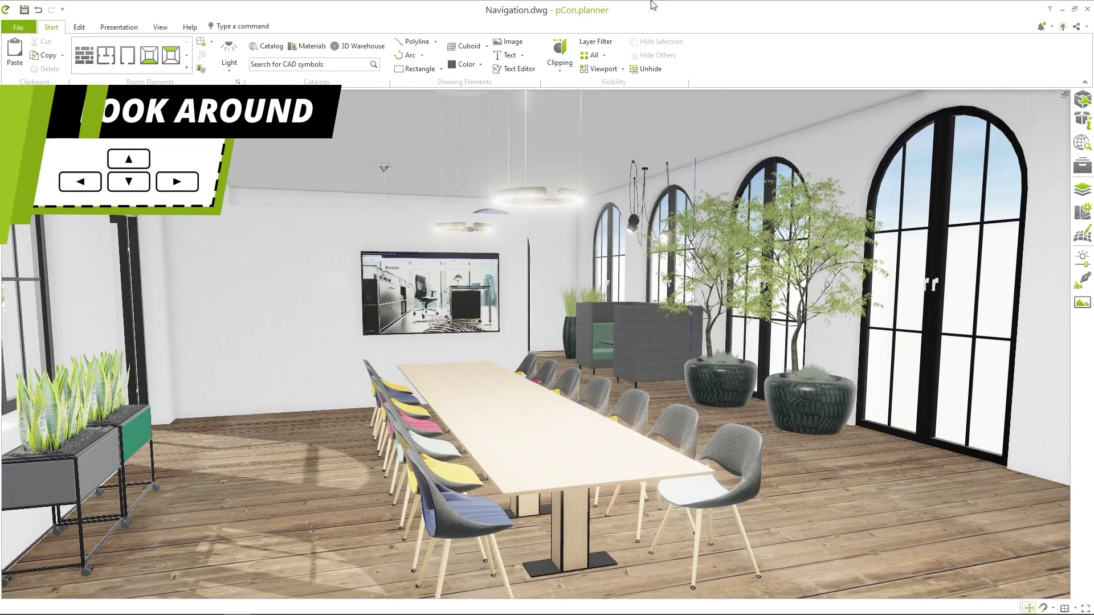
key("Down")
key("Down")
key("Down")
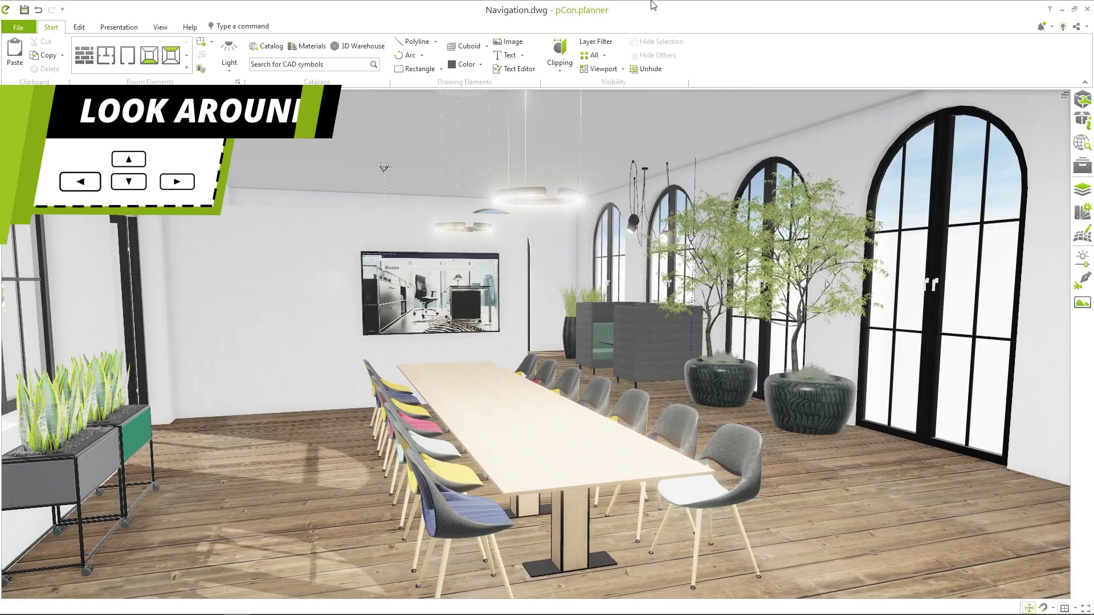
key("Right")
key("Right")
key("Right")
key("Right")
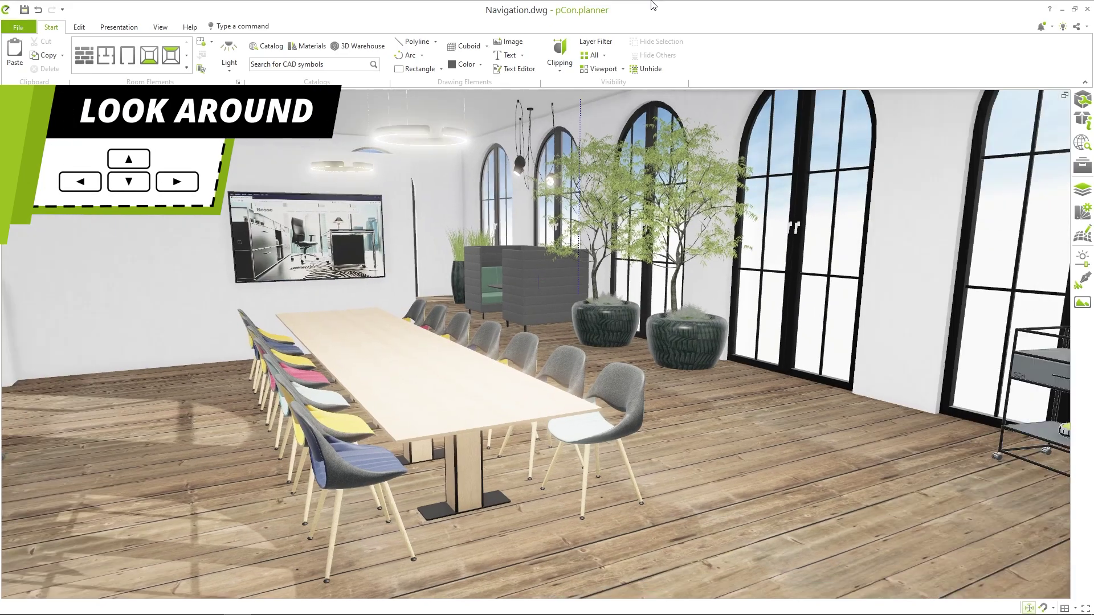
key("Left")
key("Left")
key("Left")
key("Left")
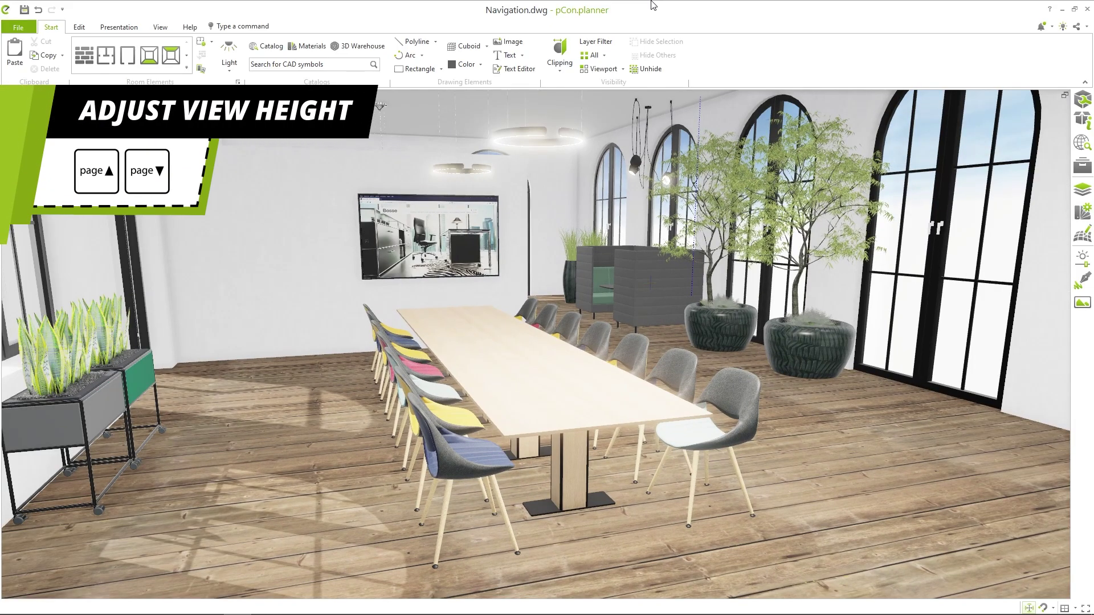
key("Page_Up")
key("Page_Down")
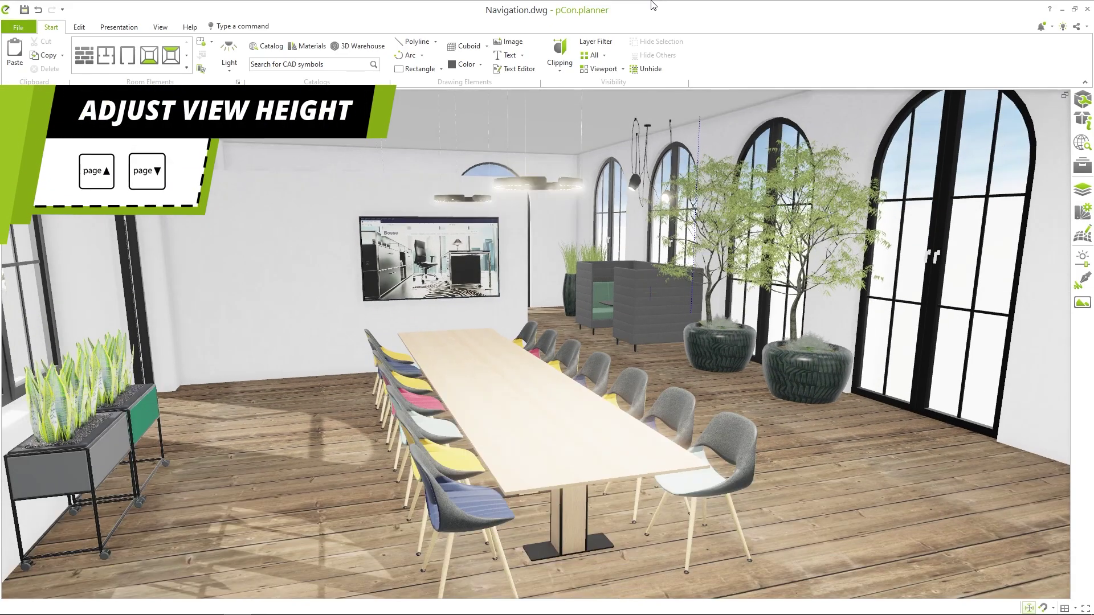
key("Page_Down")
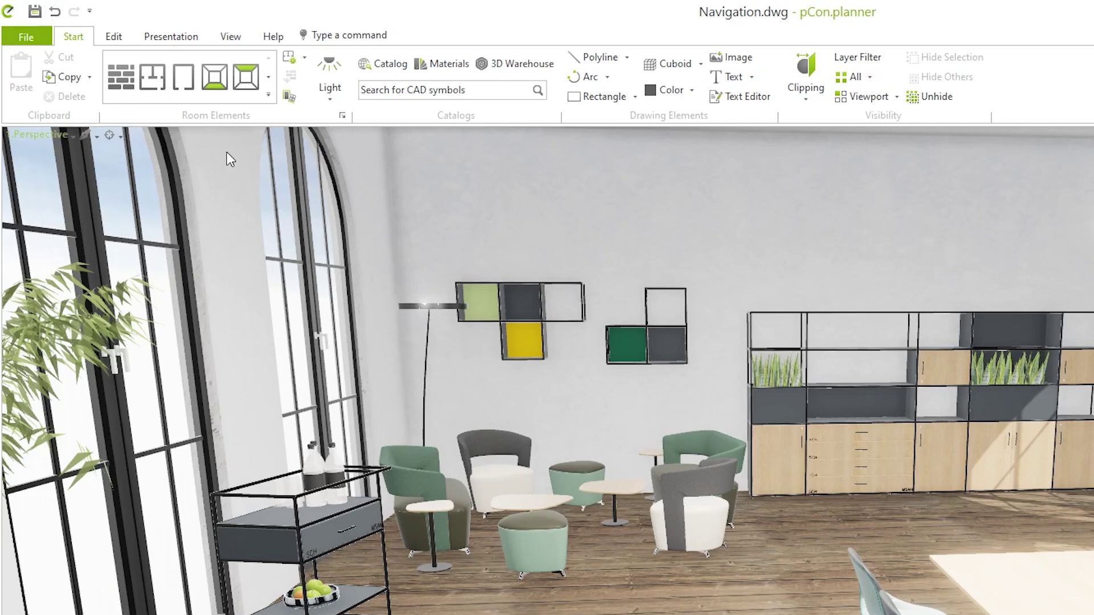
- Zoom in with navigation-menu Zoom mode to the table's panel legs and chair legs, then exit Zoom
left_click(117, 135)
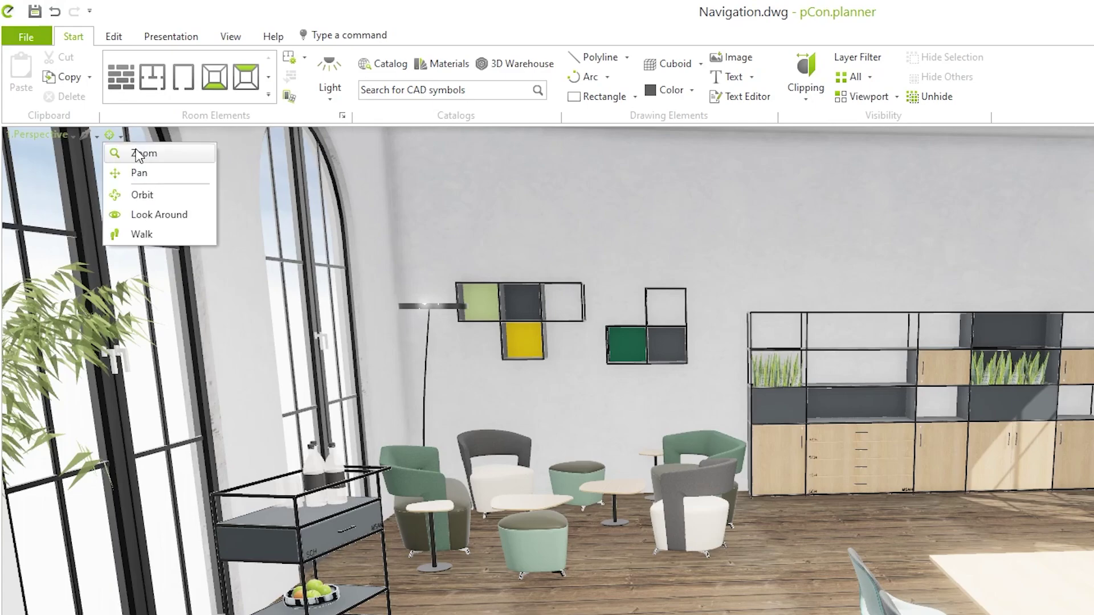
left_click(176, 159)
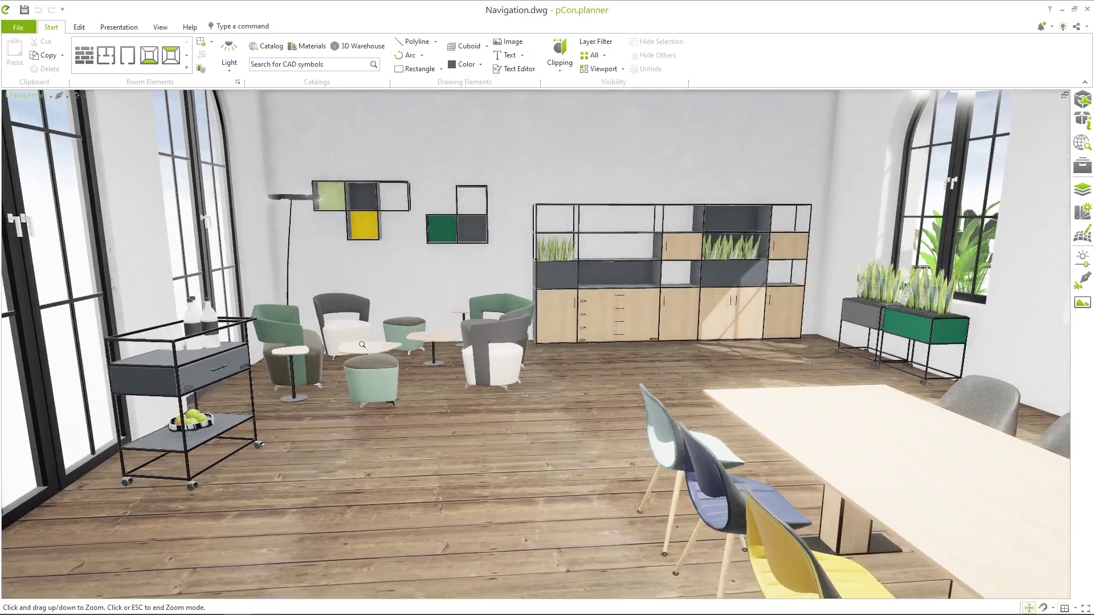
left_click_drag(362, 345, 365, 376)
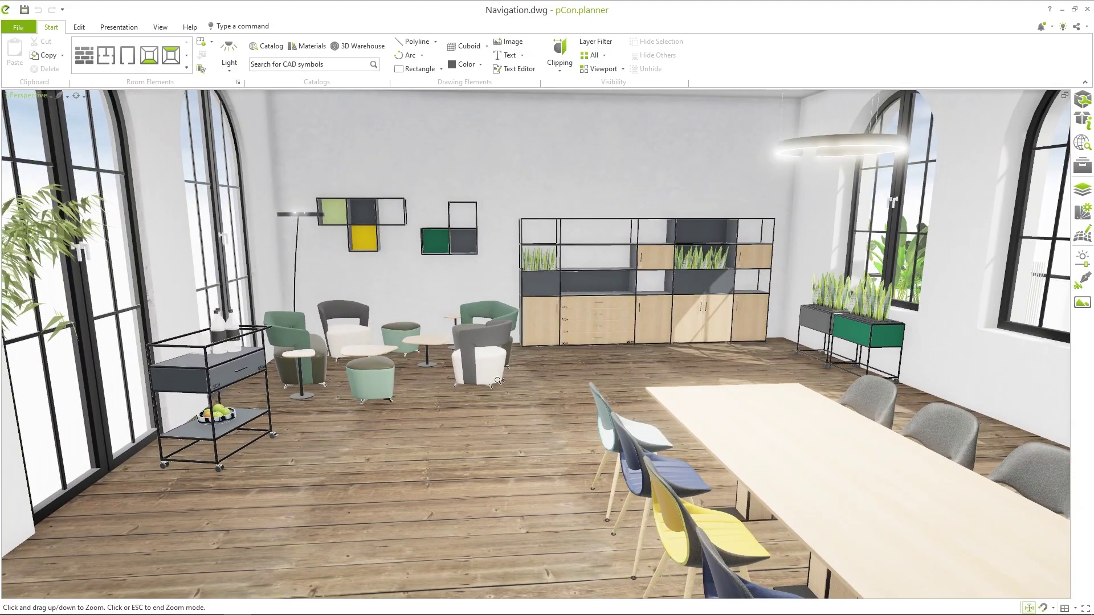
left_click_drag(777, 319, 817, 320)
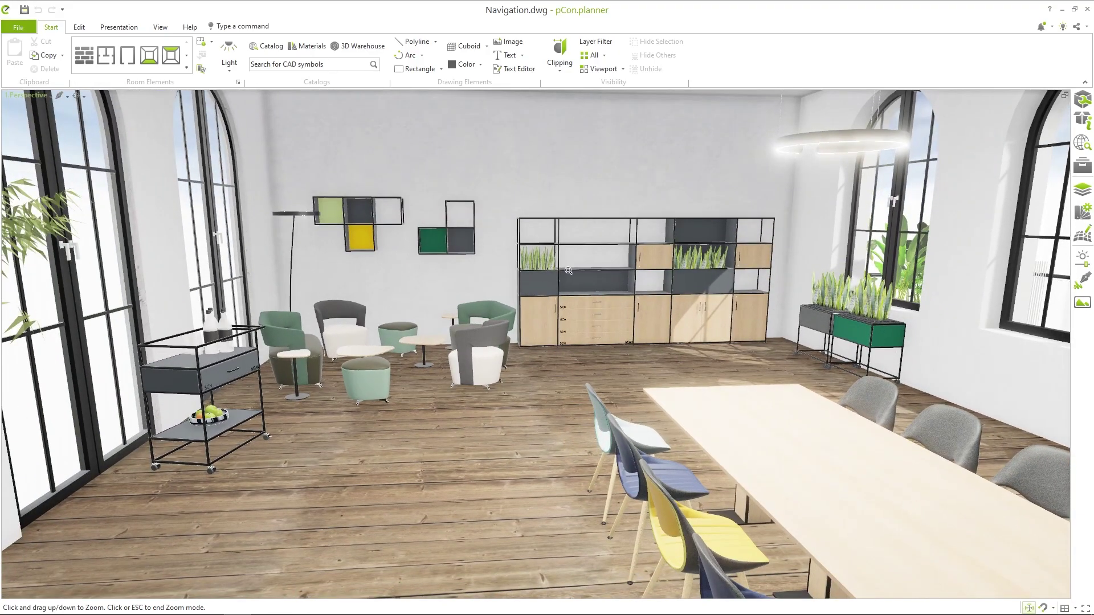
left_click(81, 96)
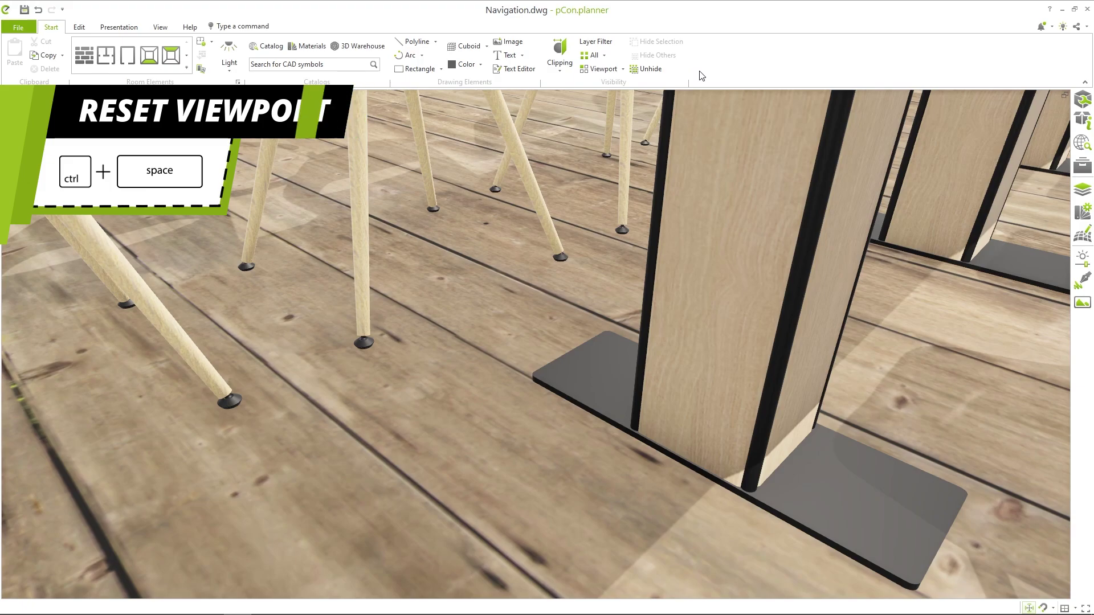
- Reset the perspective view, then all three viewports, and pan the lounge view slightly left
key("ctrl+space")
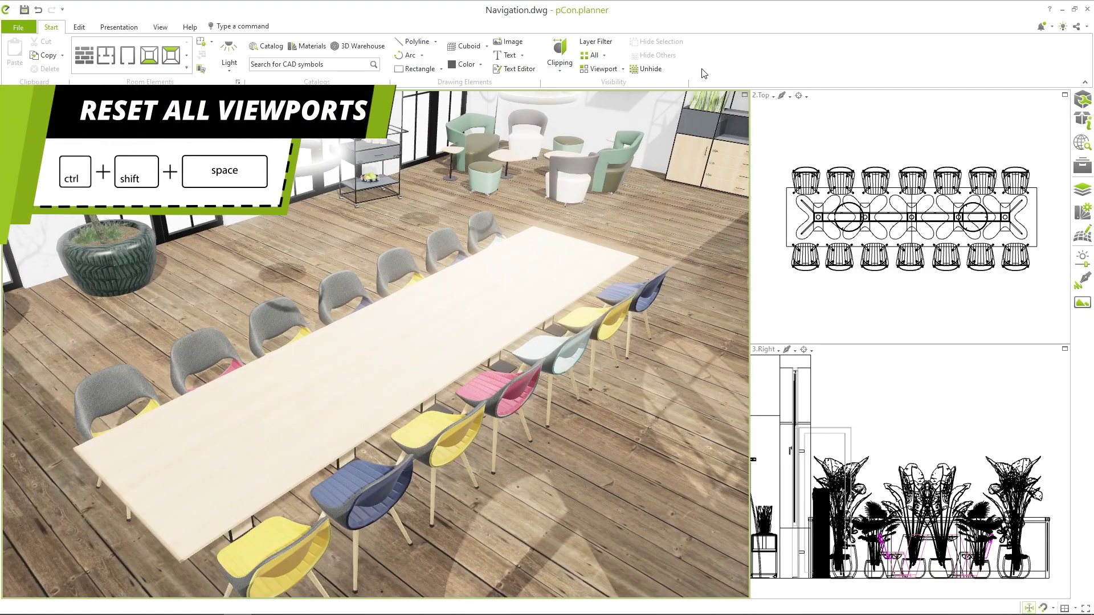
key("ctrl+shift+space")
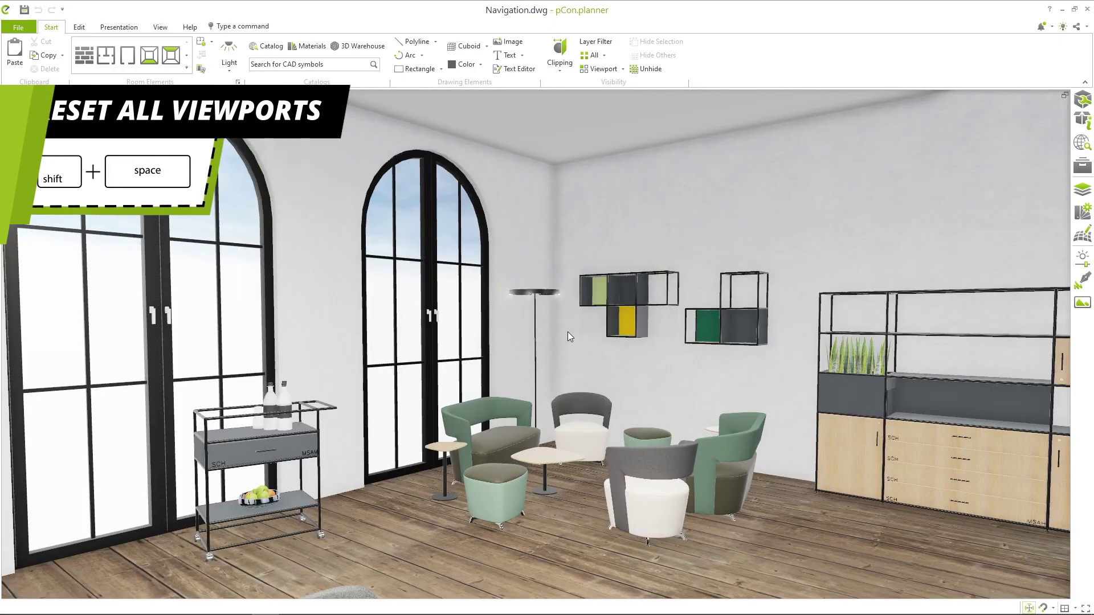
middle_click_drag(568, 332, 501, 369)
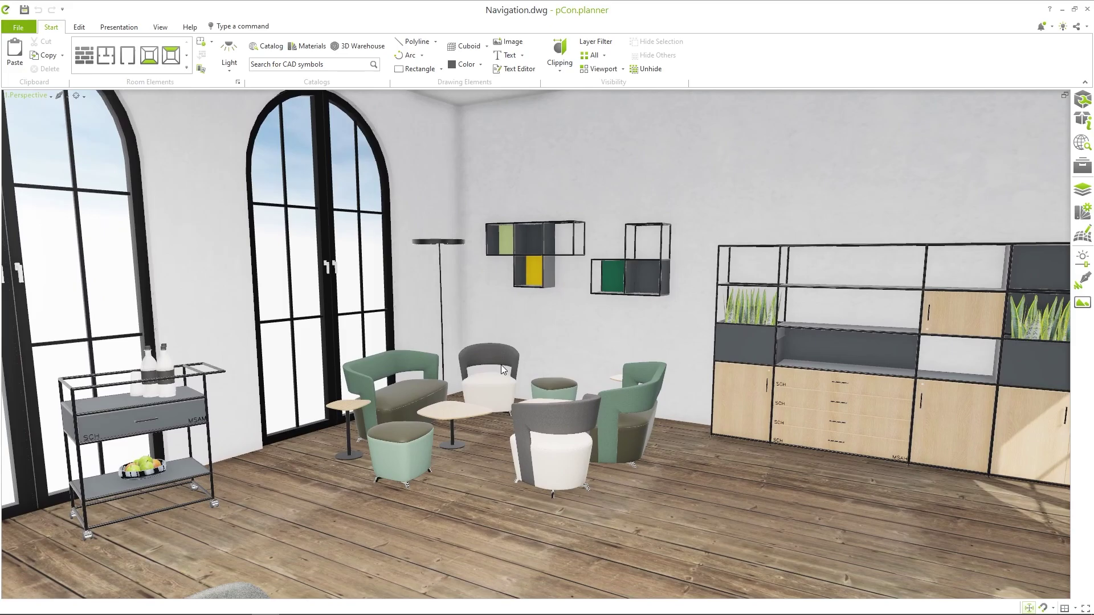